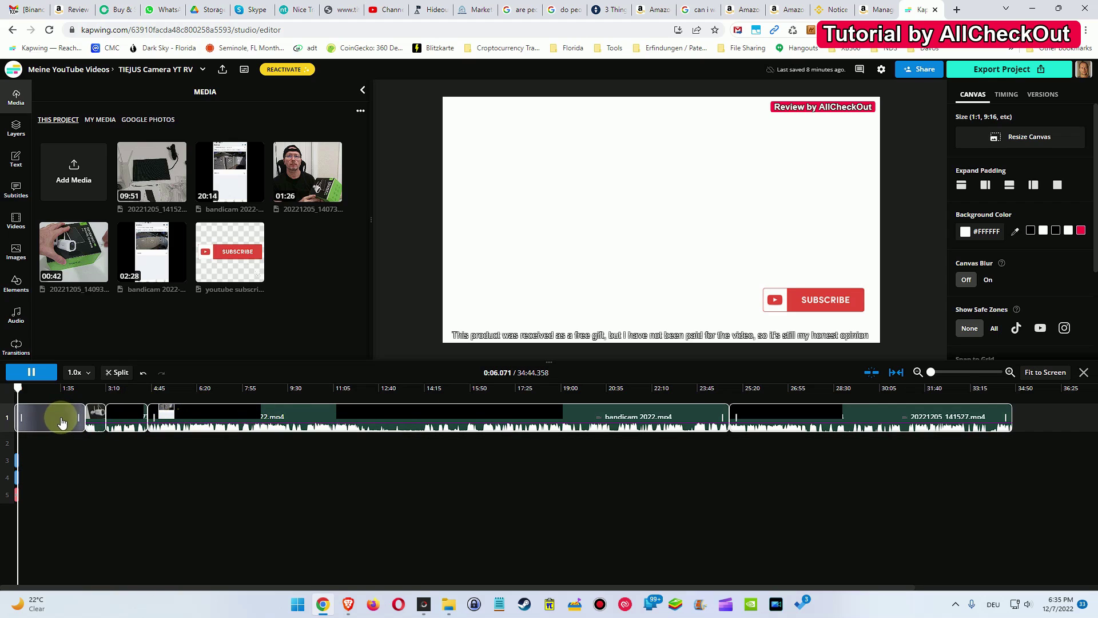
Toggle play and pause several times to test whether the stalled project video plays.
left_click(38, 372)
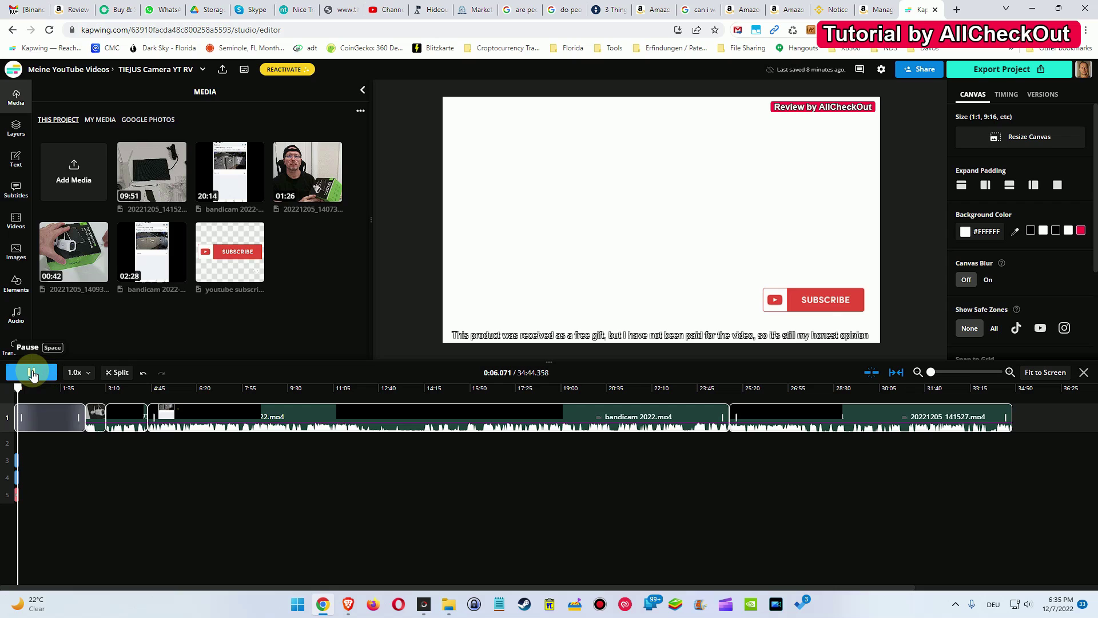
left_click(33, 374)
left_click(33, 374)
left_click(33, 374)
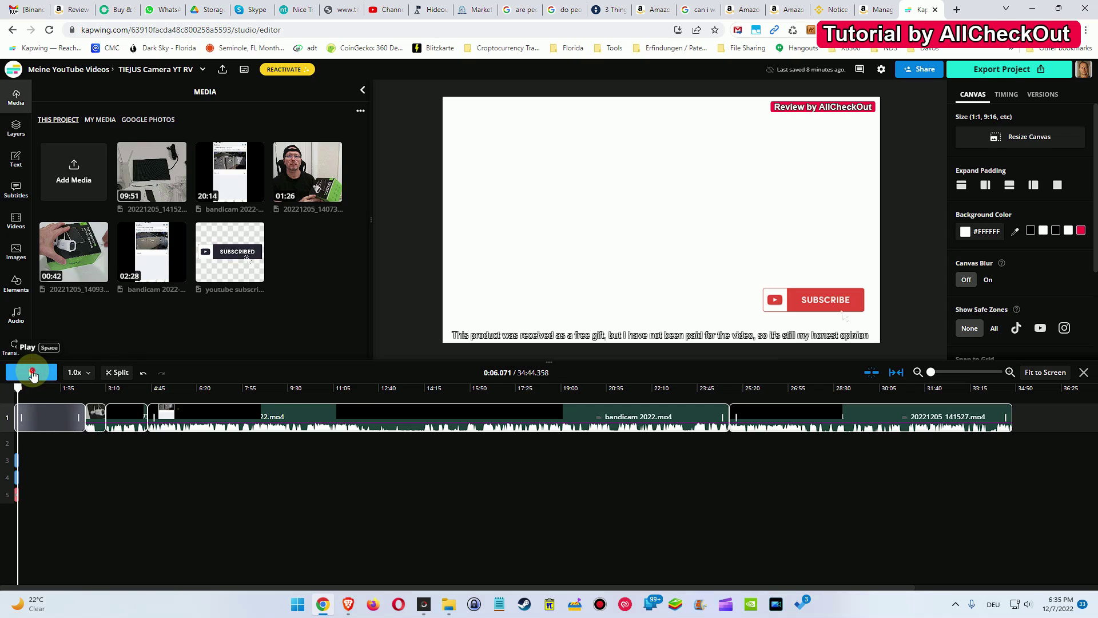
left_click(33, 375)
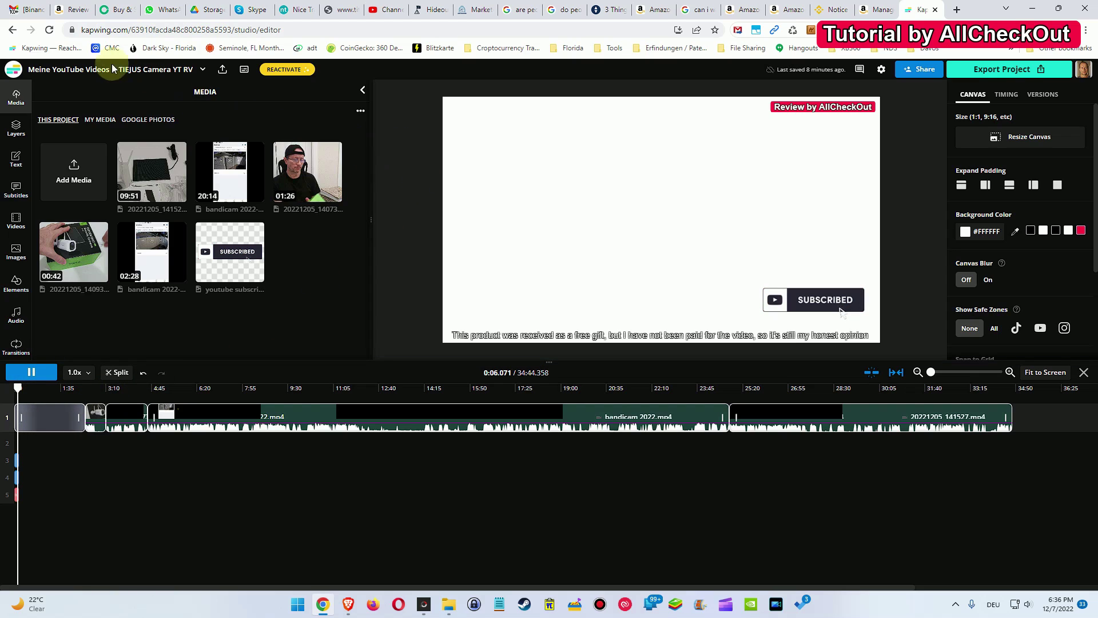
Reload the editor page, then play from about 0:39 to 0:41 to confirm playback works.
left_click(49, 30)
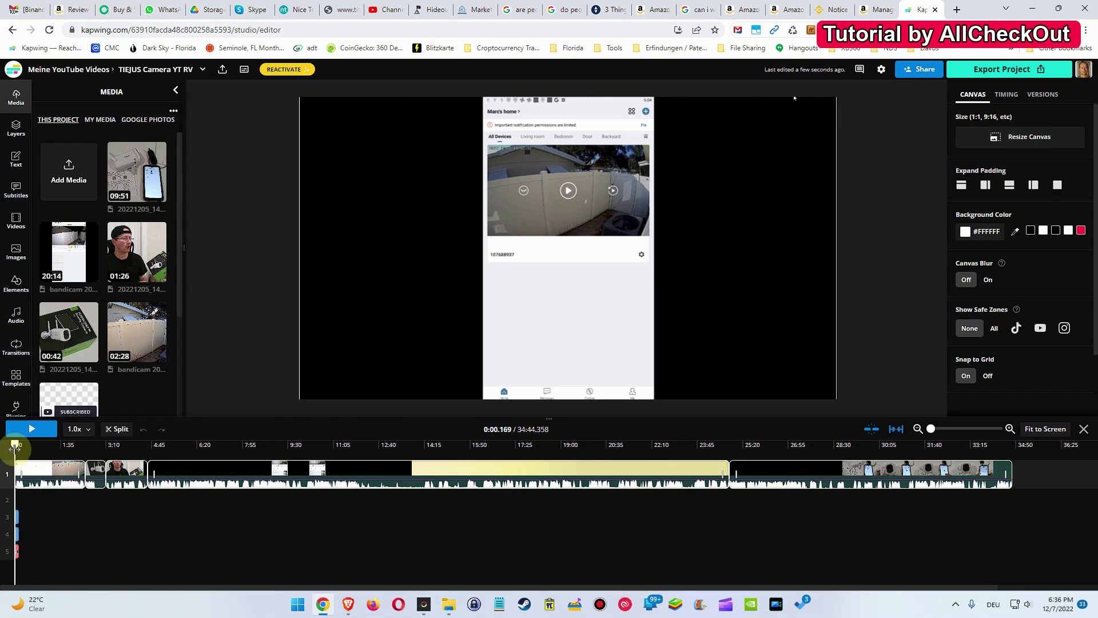
left_click_drag(15, 456, 33, 456)
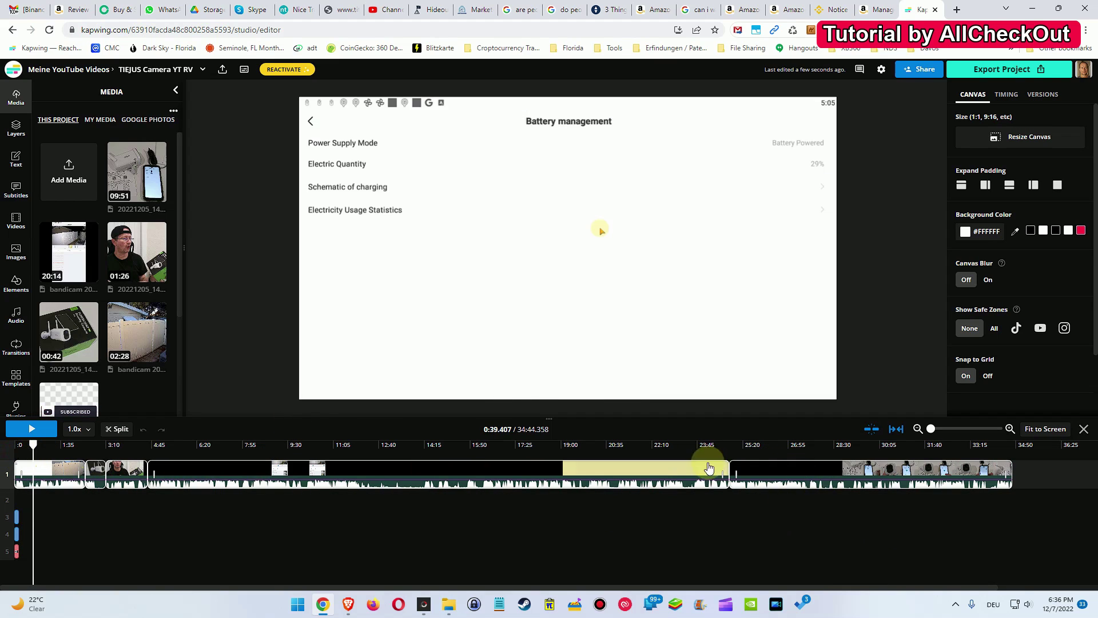
left_click(35, 430)
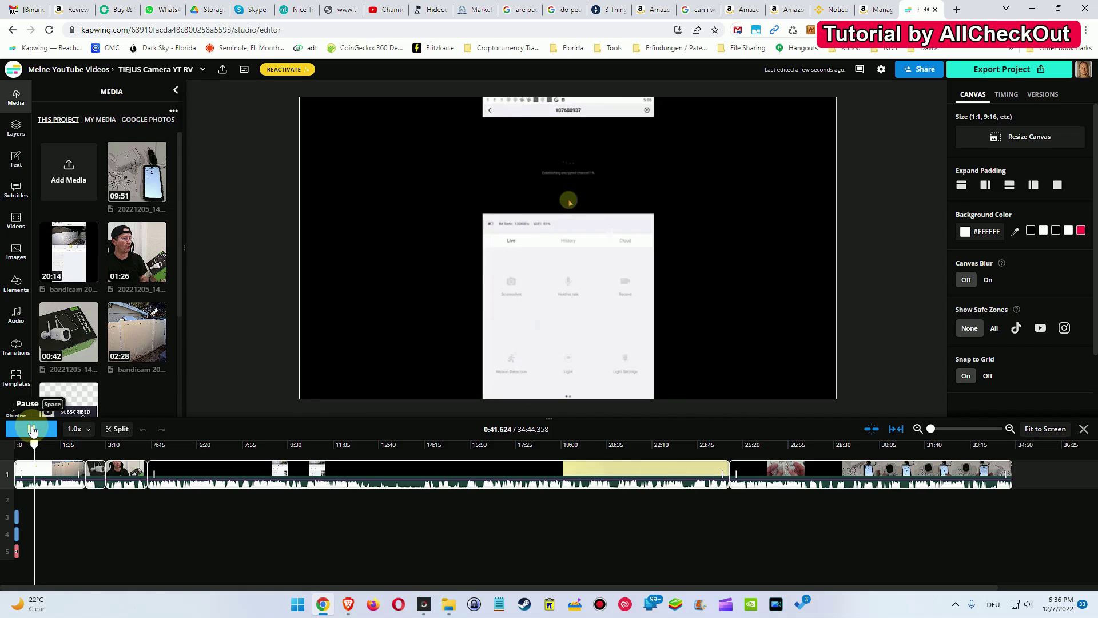
left_click(32, 430)
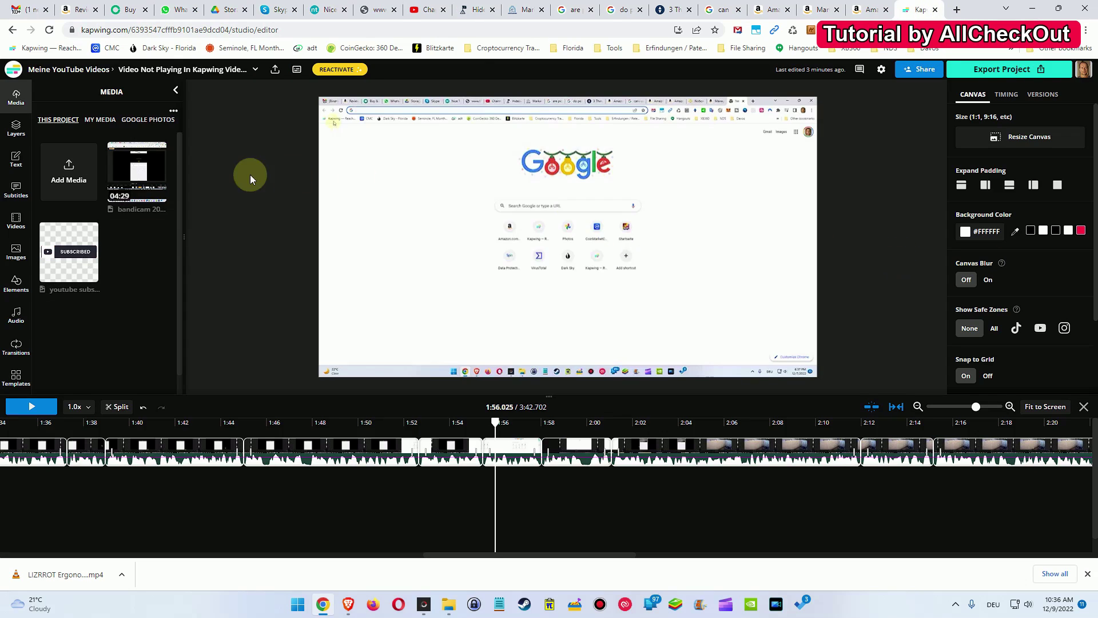
Paste the project's address into a new tab, close the original Kapwing tab, and load it.
left_click(192, 31)
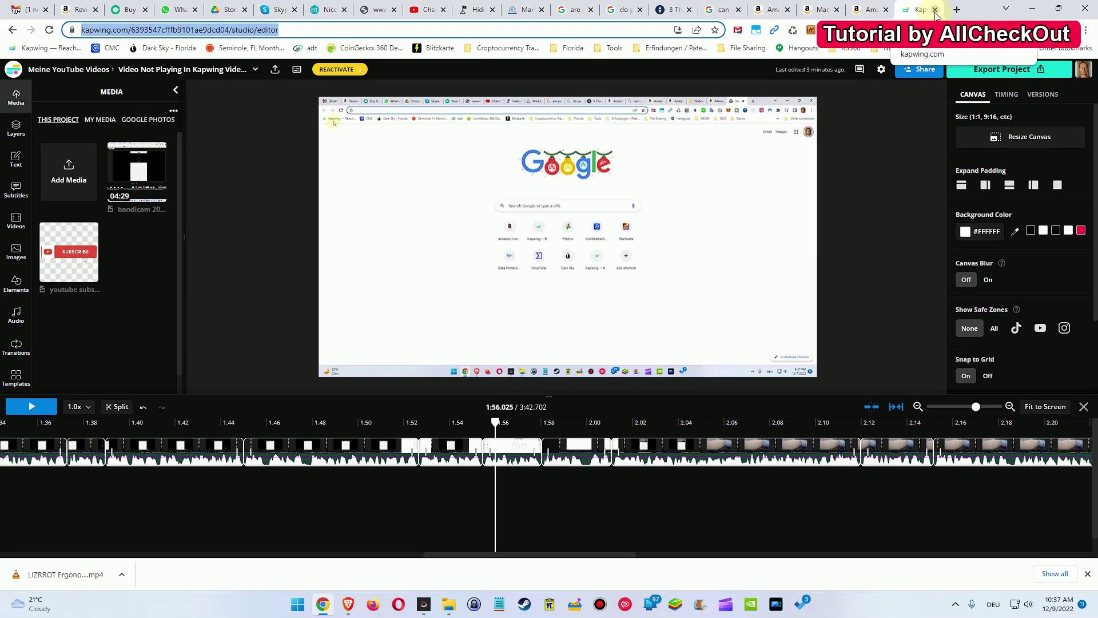
left_click(958, 10)
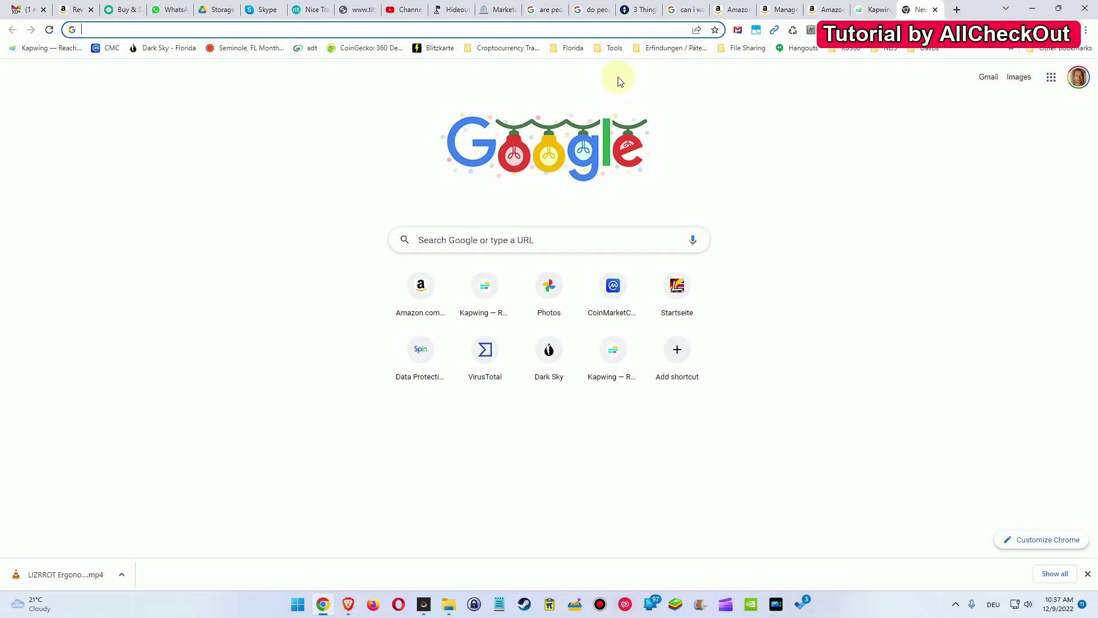
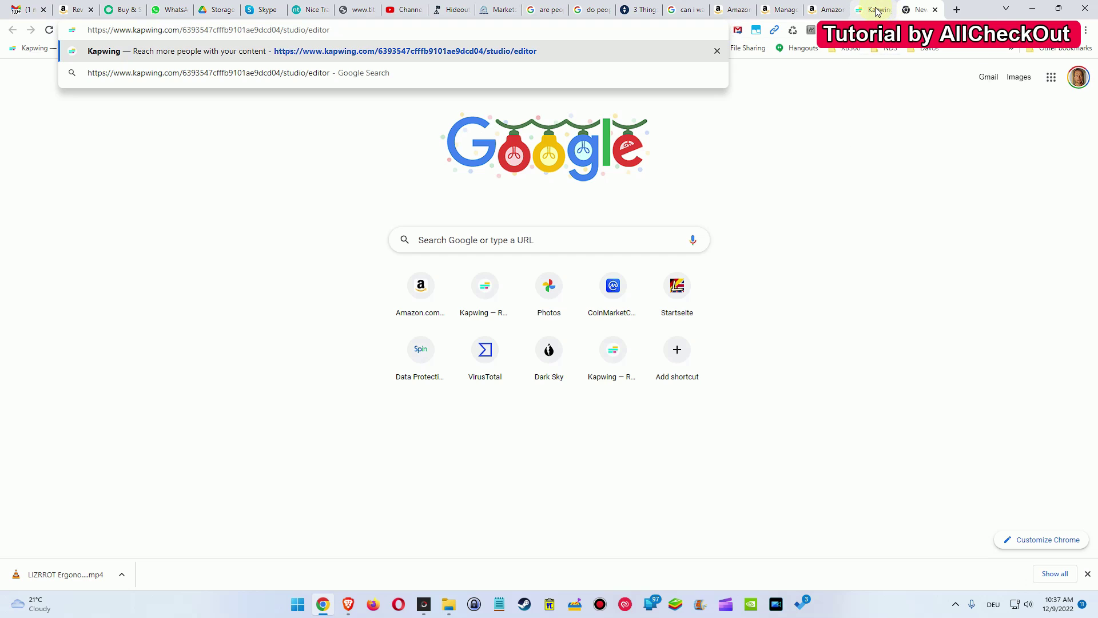
left_click(877, 10)
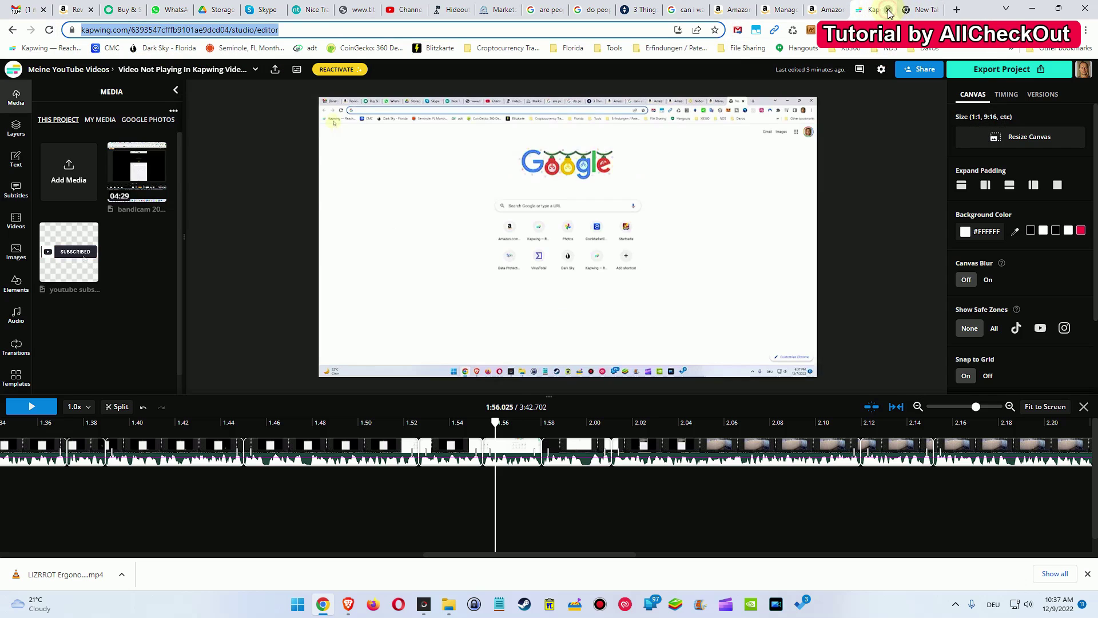
left_click(889, 11)
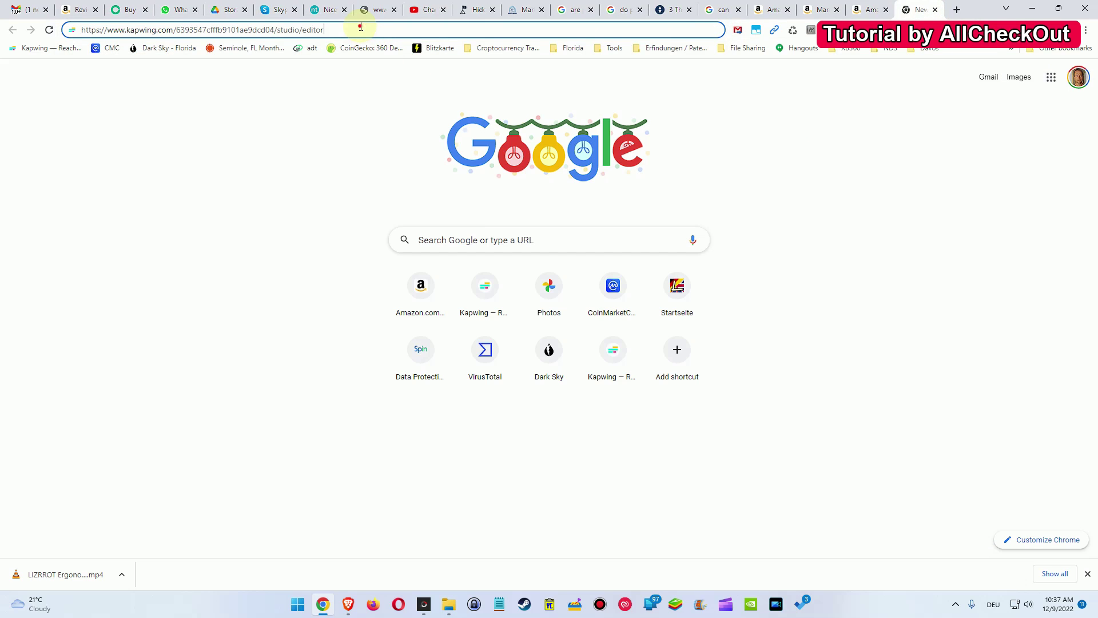
key("Return")
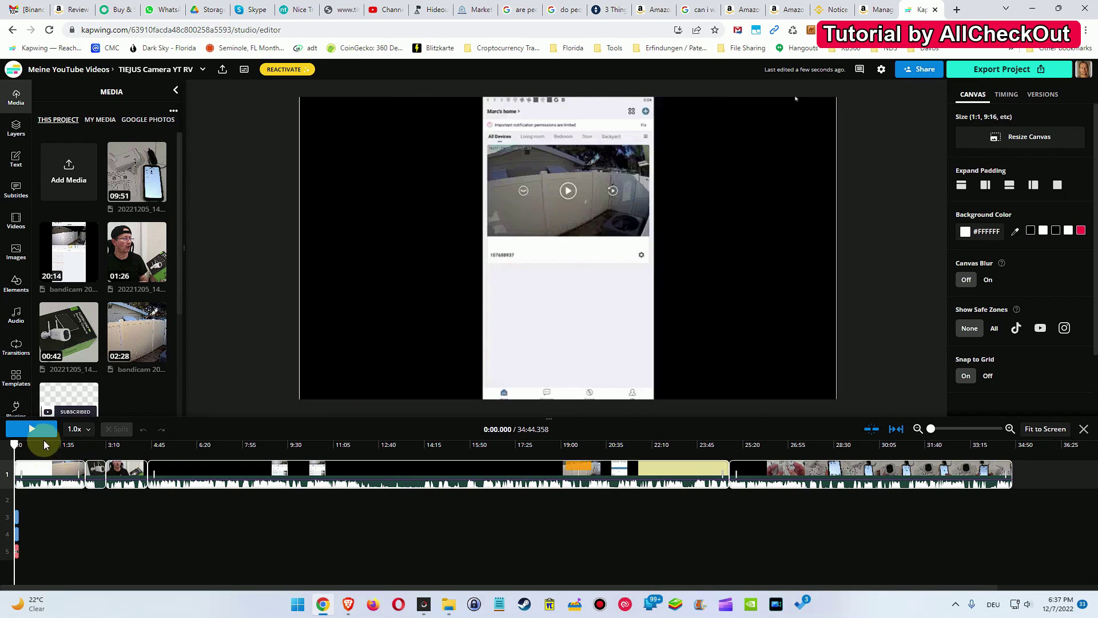
Move the playhead to about 0:53 to show the fence camera footage.
left_click_drag(16, 443, 40, 444)
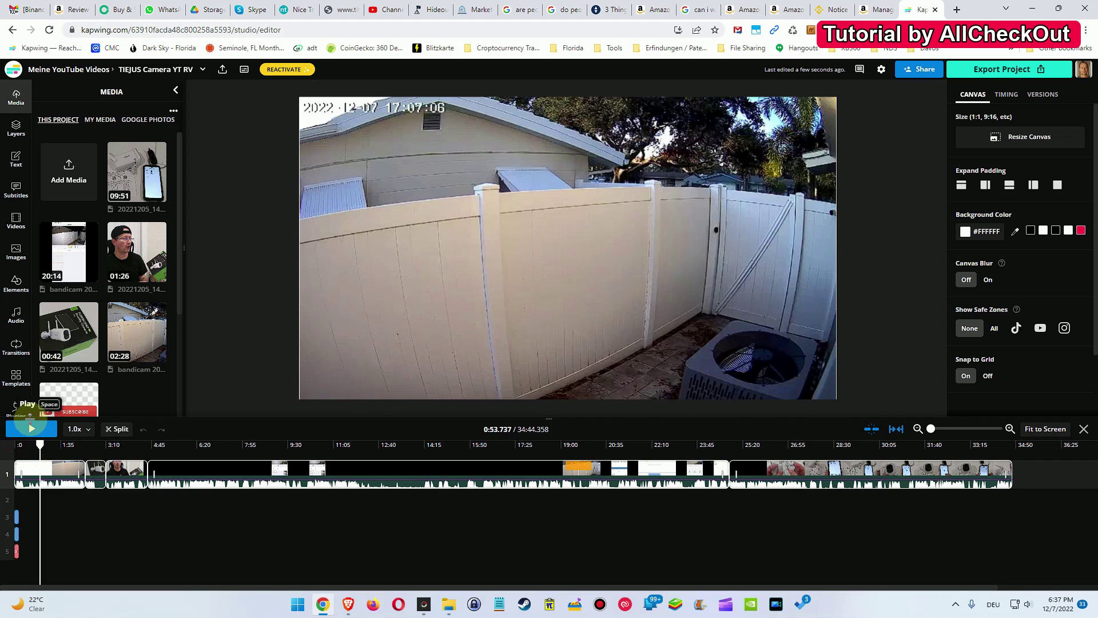